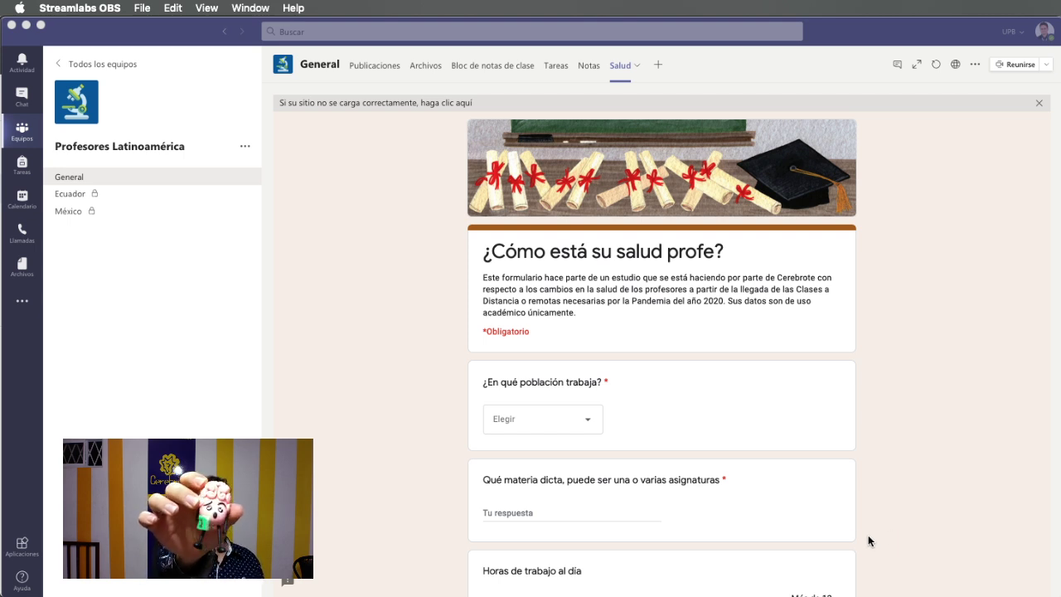
- Look through the health survey embedded in the Salud tab and return to the list of all teams
{"action": "scroll", "coordinate": [558, 394], "scroll_direction": "down", "scroll_amount": 6}
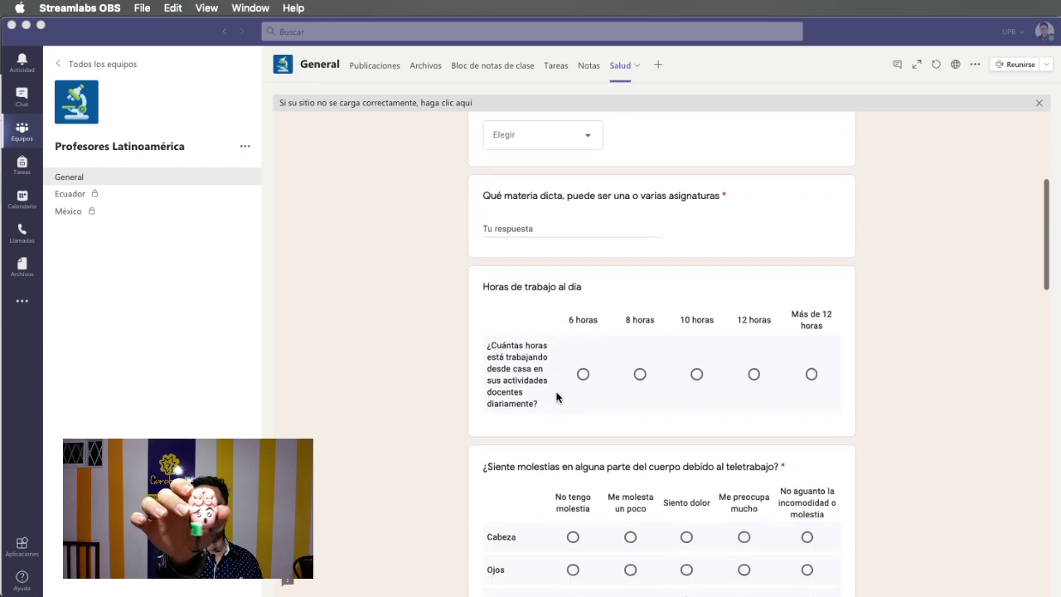
{"action": "scroll", "coordinate": [556, 397], "scroll_direction": "up", "scroll_amount": 6}
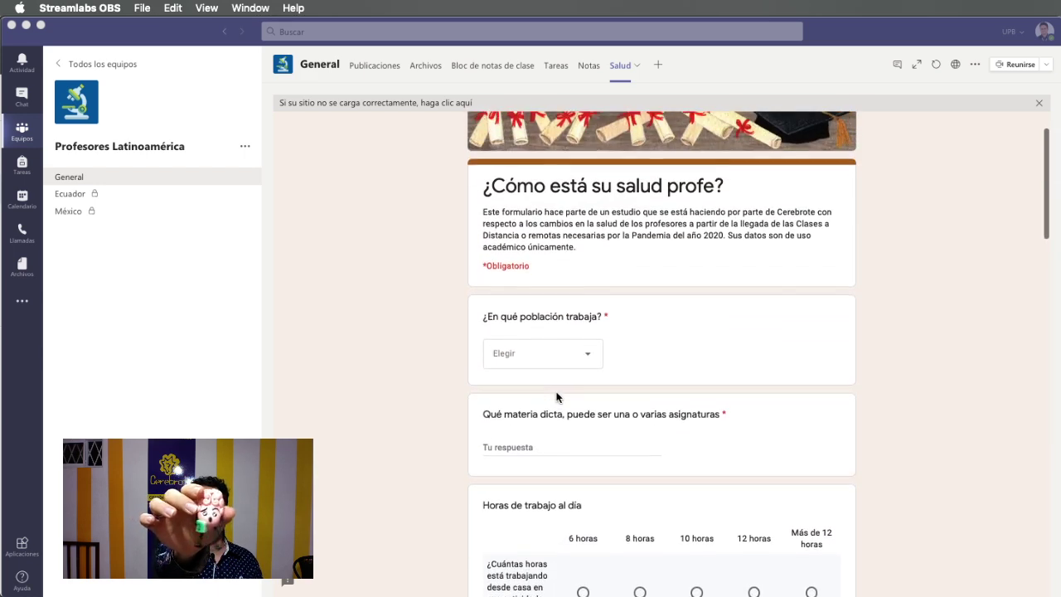
{"action": "scroll", "coordinate": [557, 398], "scroll_direction": "down", "scroll_amount": 12}
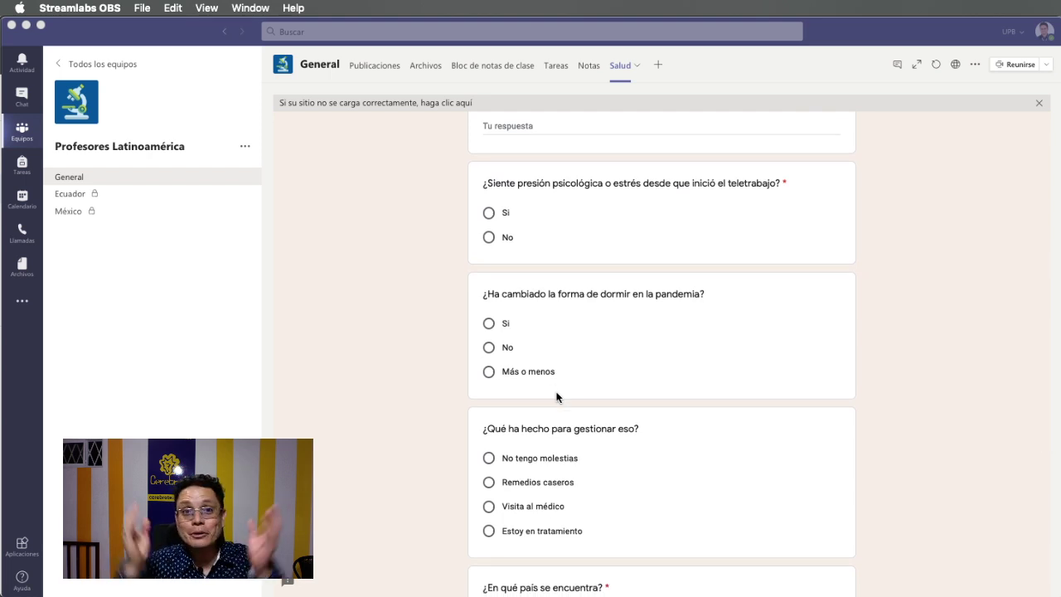
{"action": "scroll", "coordinate": [556, 397], "scroll_direction": "up", "scroll_amount": 12}
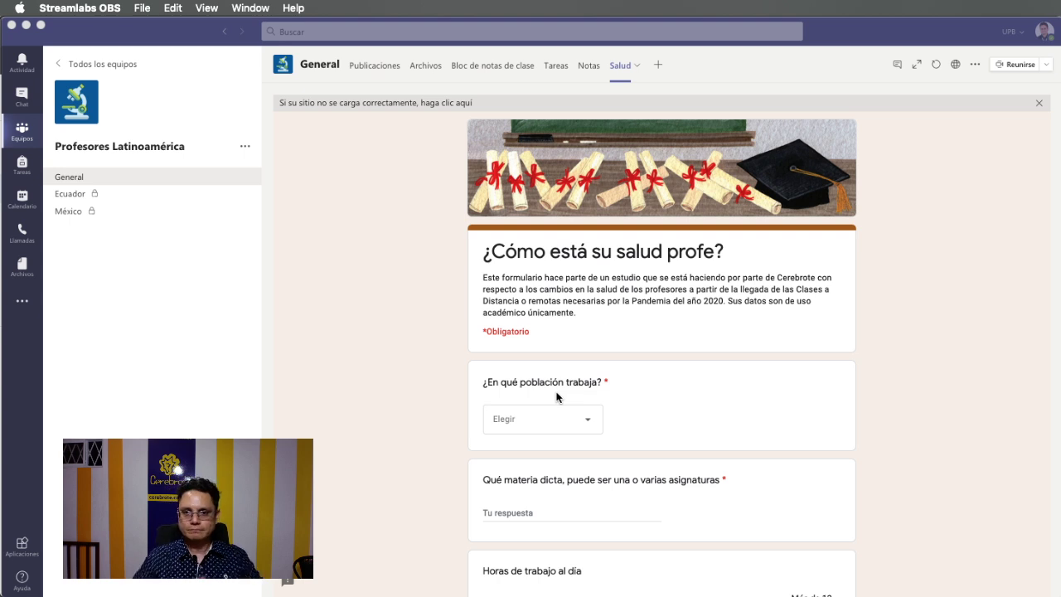
{"action": "left_click", "coordinate": [97, 67]}
{"action": "left_click", "coordinate": [98, 67]}
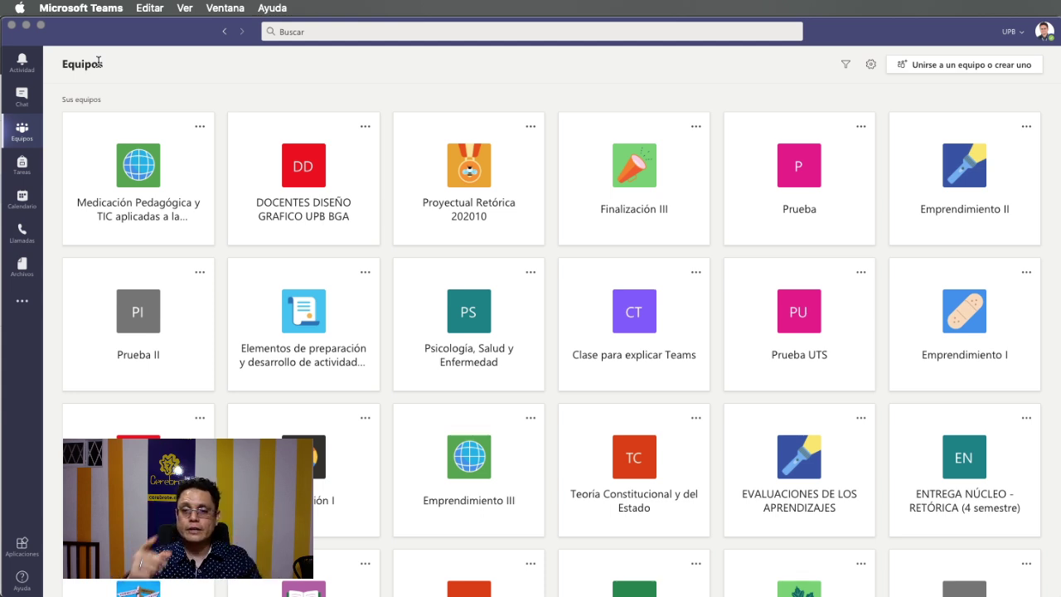
- Switch to Google Drive in Chrome and open the form "Profe ¿cómo está su salud en pandemia?" from the quick-access files
{"action": "key", "text": "super+Tab"}
{"action": "key", "text": "super+Tab"}
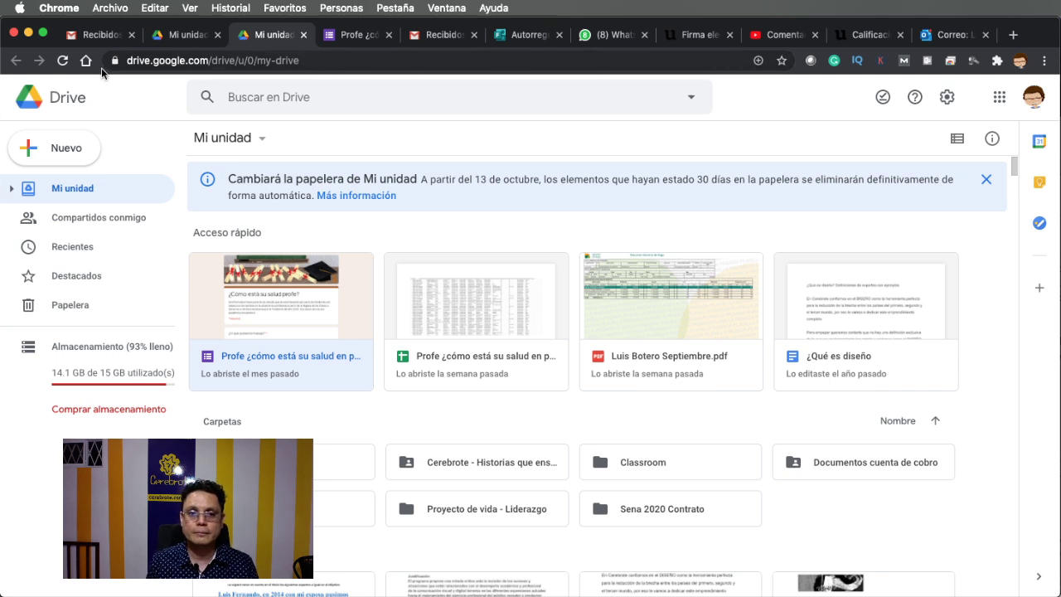
{"action": "key", "text": "super+Tab"}
{"action": "key", "text": "super+Tab"}
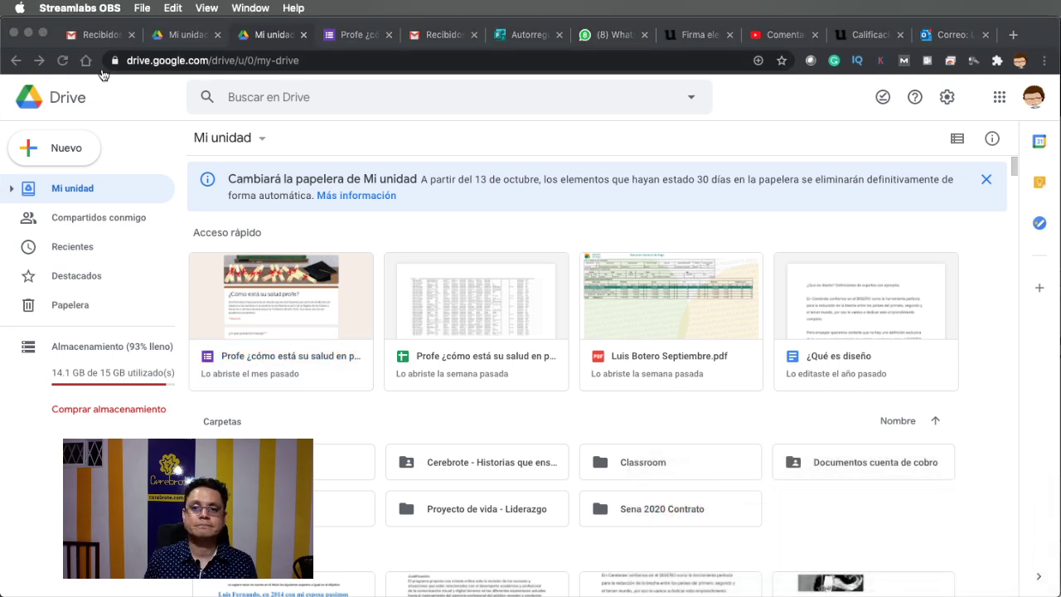
{"action": "left_click", "coordinate": [419, 427]}
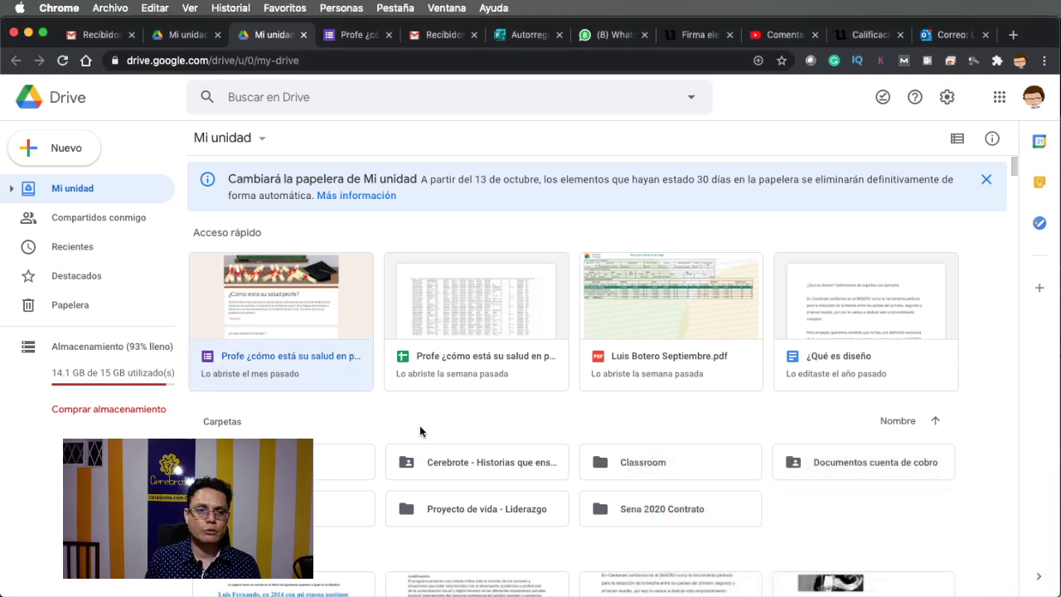
{"action": "scroll", "coordinate": [419, 427], "scroll_direction": "down", "scroll_amount": 3}
{"action": "scroll", "coordinate": [419, 425], "scroll_direction": "down", "scroll_amount": 5}
{"action": "scroll", "coordinate": [420, 425], "scroll_direction": "up", "scroll_amount": 10}
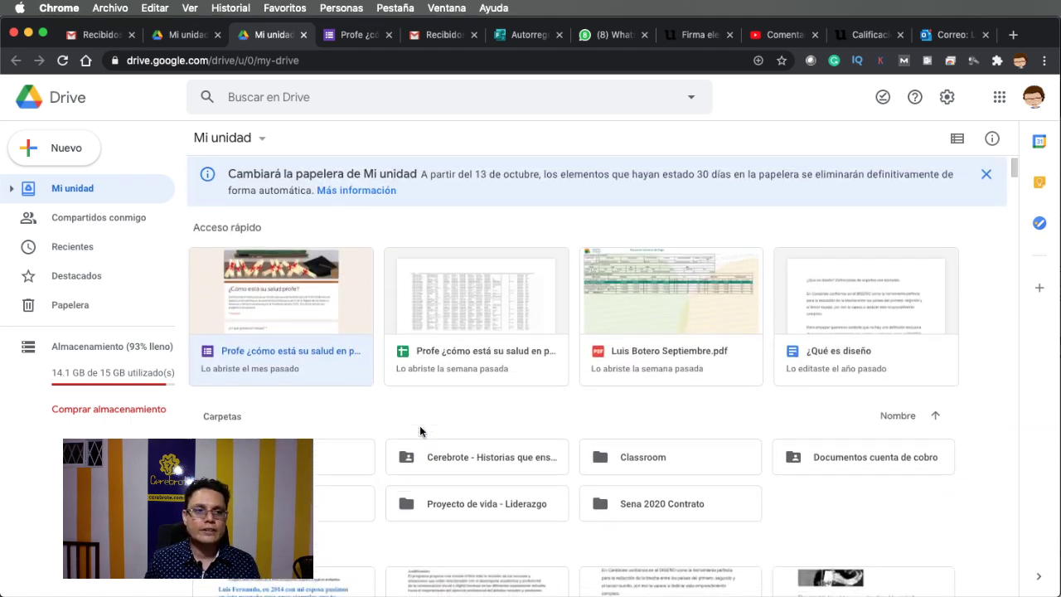
{"action": "left_click", "coordinate": [302, 312]}
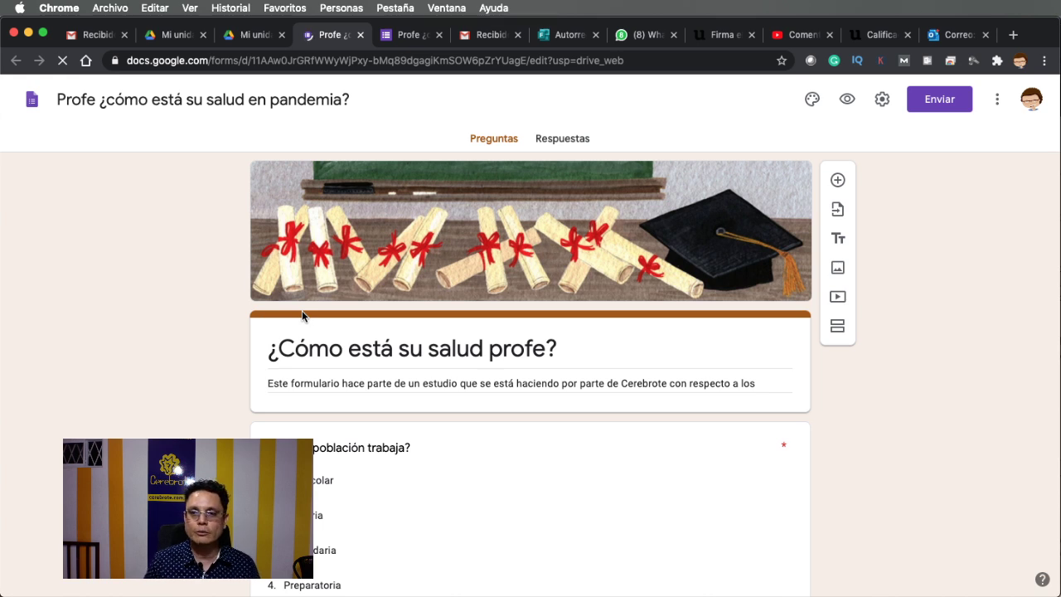
- Look through the form's questions in the editor and return to its header
{"action": "scroll", "coordinate": [871, 419], "scroll_direction": "down", "scroll_amount": 2}
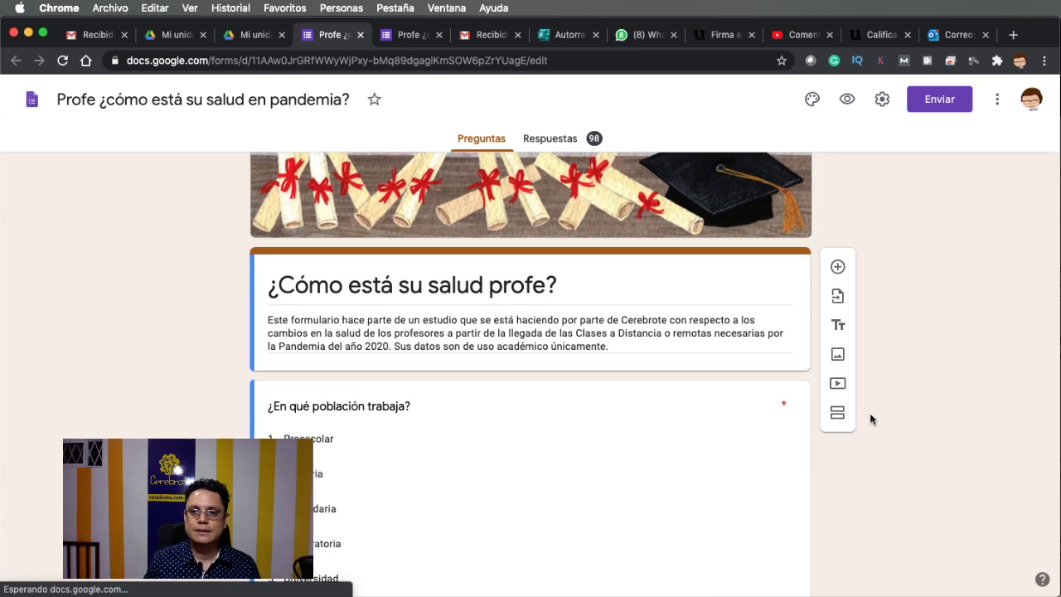
{"action": "key", "text": "super+Tab"}
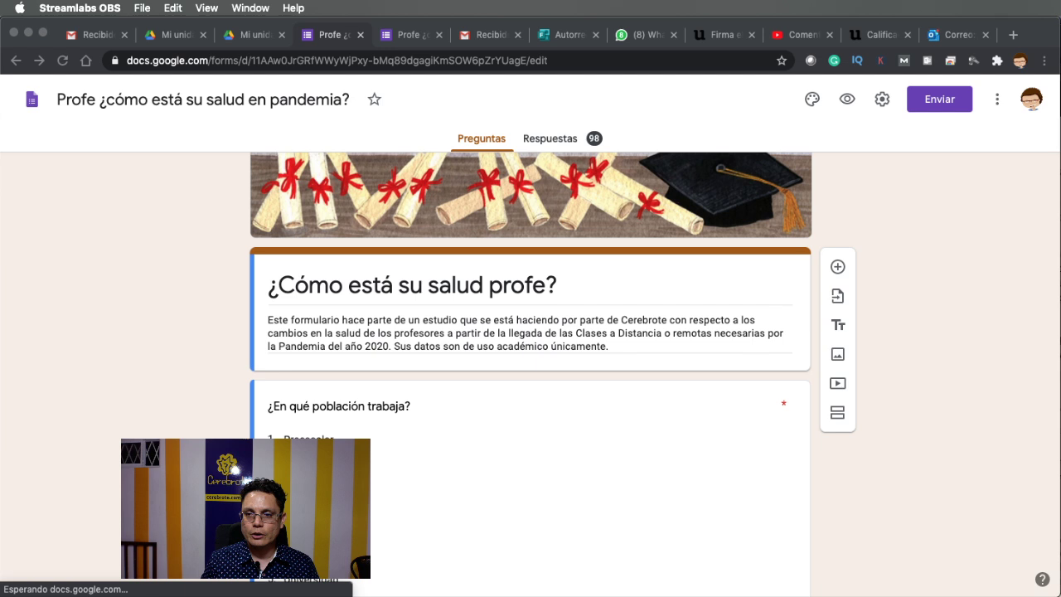
{"action": "left_click", "coordinate": [793, 449]}
{"action": "scroll", "coordinate": [793, 449], "scroll_direction": "down", "scroll_amount": 5}
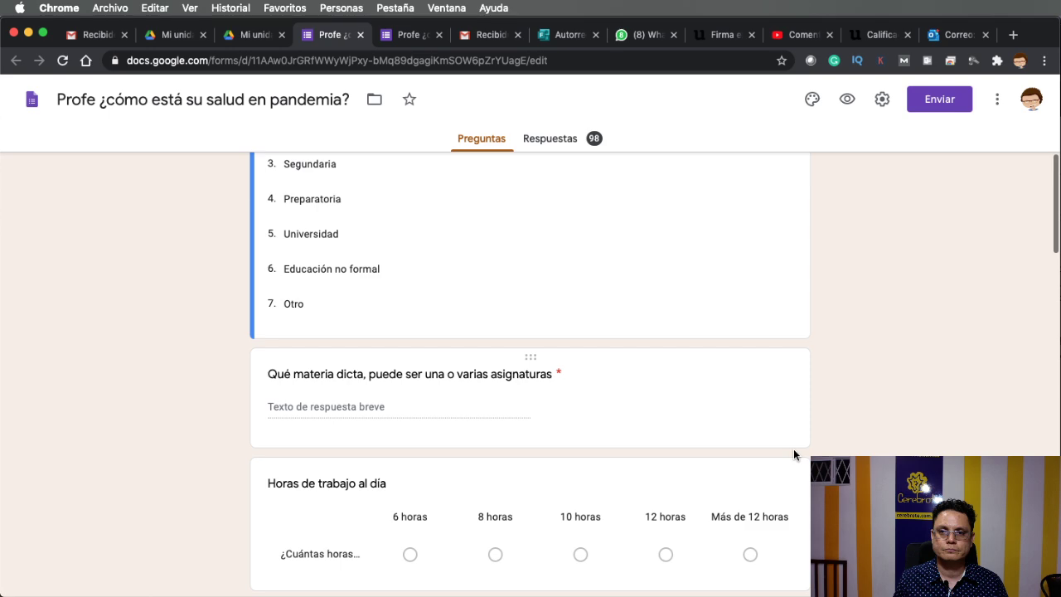
{"action": "scroll", "coordinate": [794, 449], "scroll_direction": "down", "scroll_amount": 15}
{"action": "scroll", "coordinate": [794, 449], "scroll_direction": "up", "scroll_amount": 20}
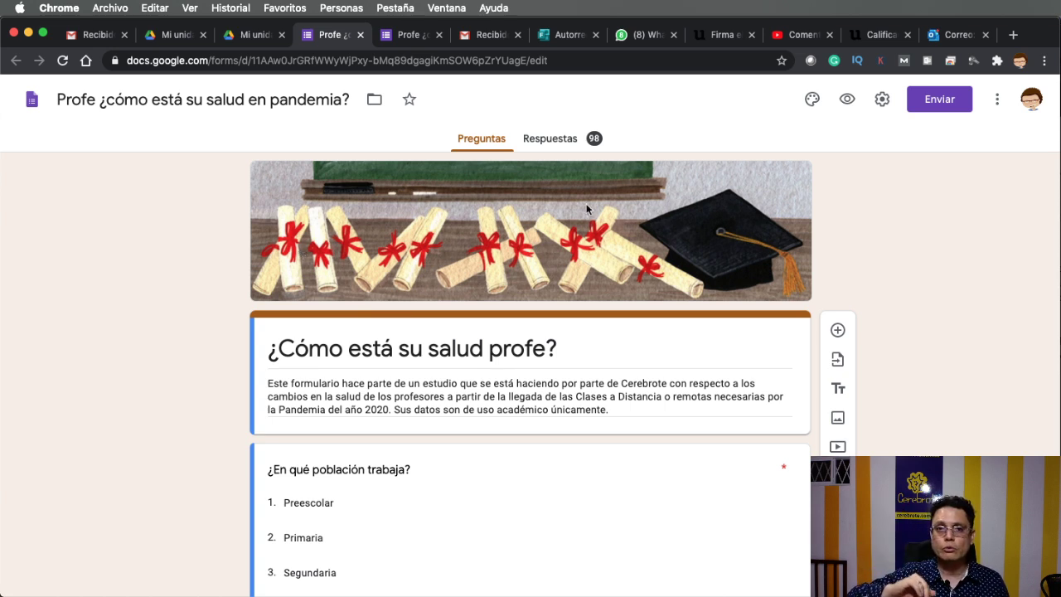
- Generate a shortened share link for the form and copy it
{"action": "left_click", "coordinate": [951, 102]}
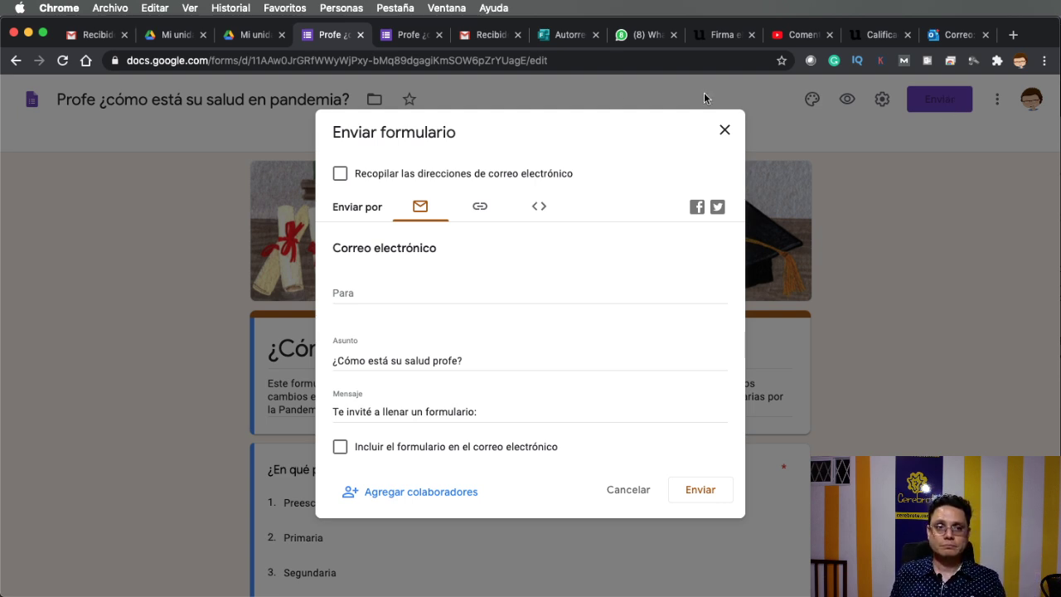
{"action": "left_click", "coordinate": [480, 207]}
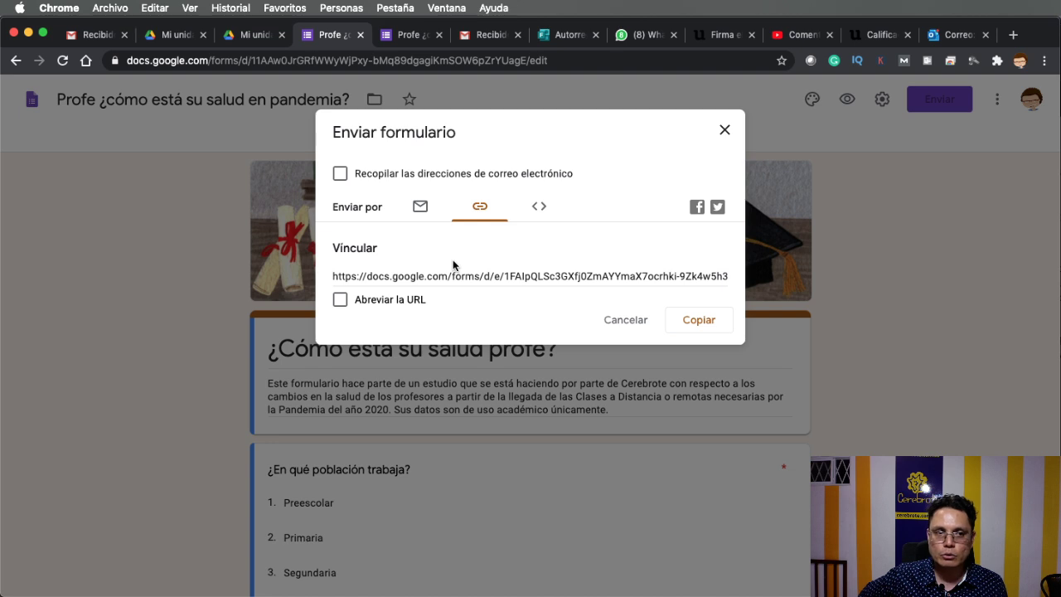
{"action": "left_click", "coordinate": [340, 300]}
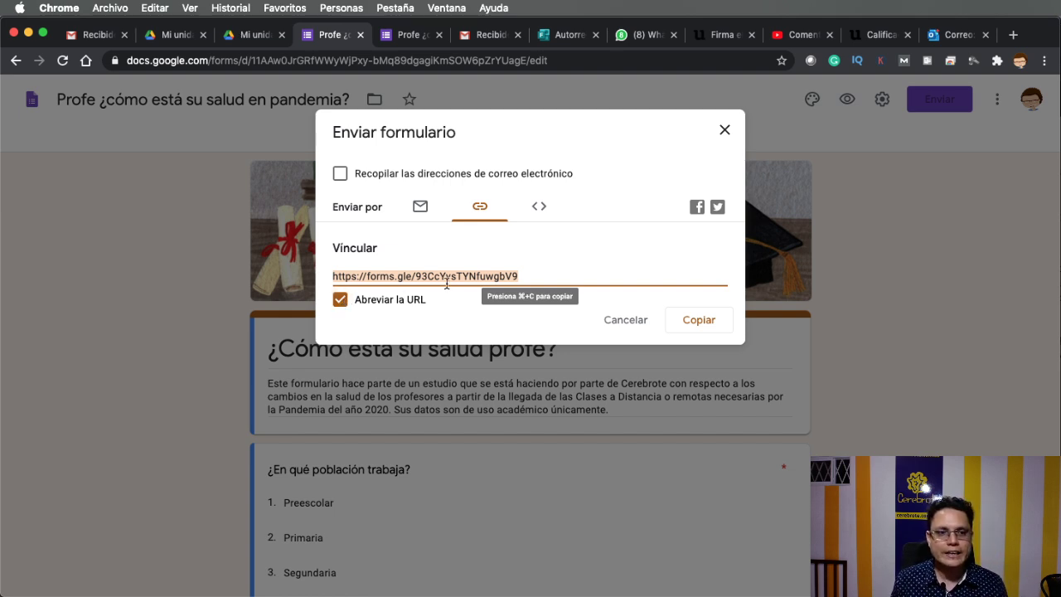
{"action": "left_click", "coordinate": [713, 330]}
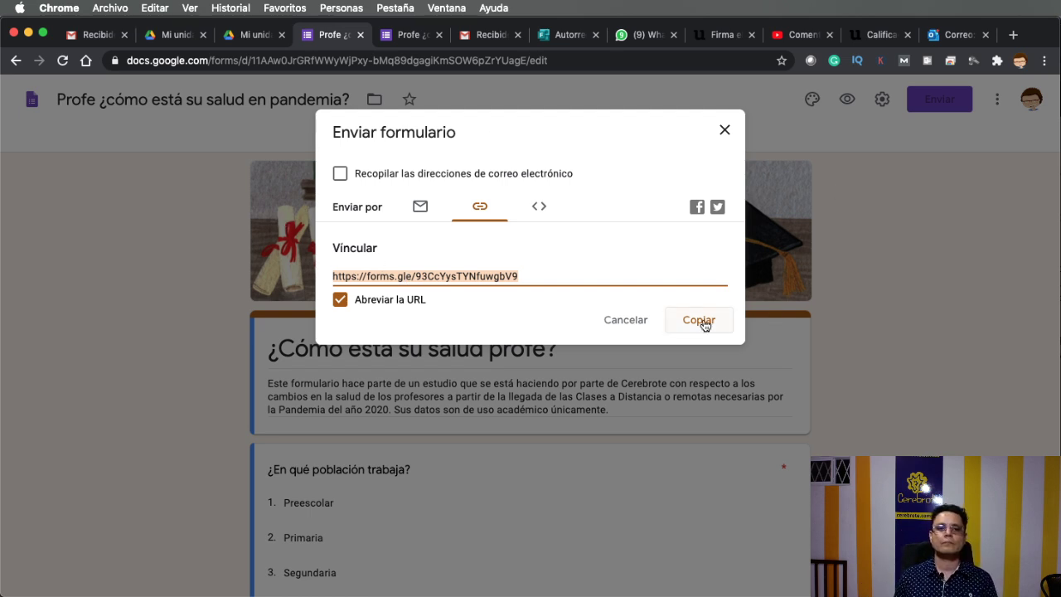
- Switch to Microsoft Teams, open the Prueba team's General channel and reset the interface zoom to its default size
{"action": "key", "text": "super+Tab"}
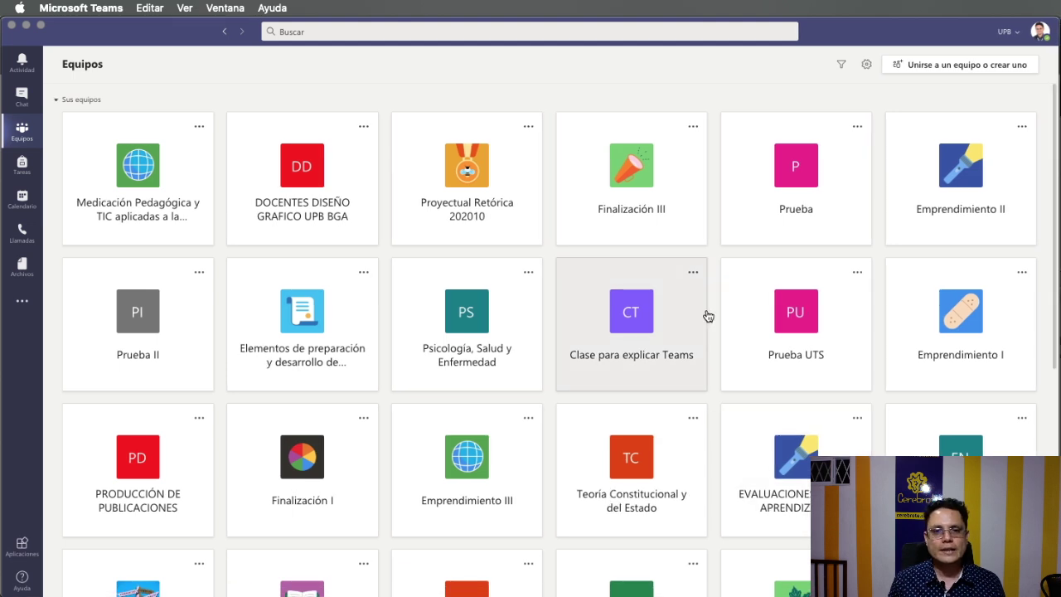
{"action": "left_click", "coordinate": [802, 243]}
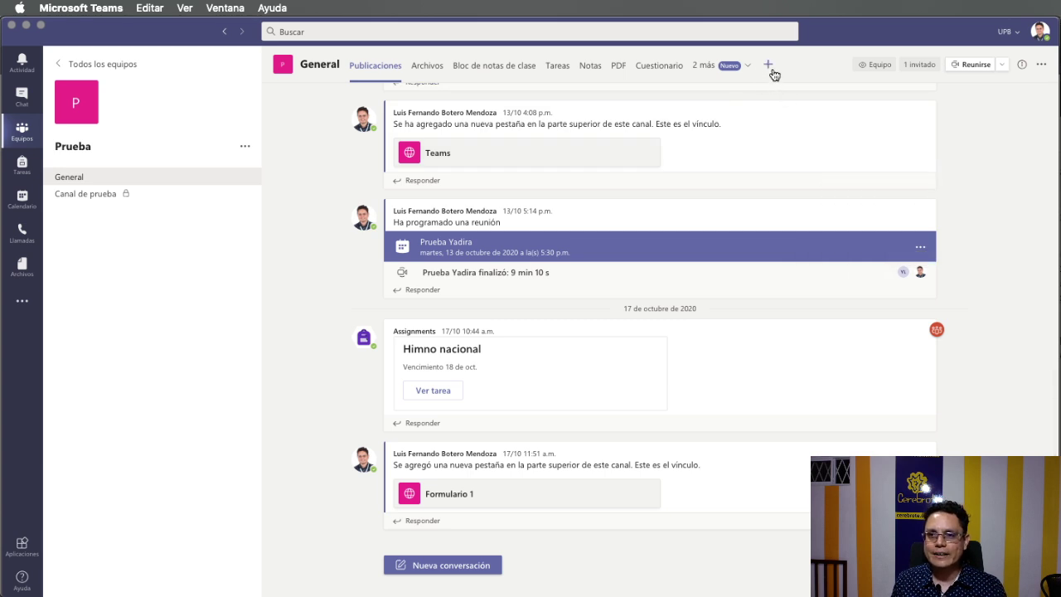
{"action": "key", "text": "super+0"}
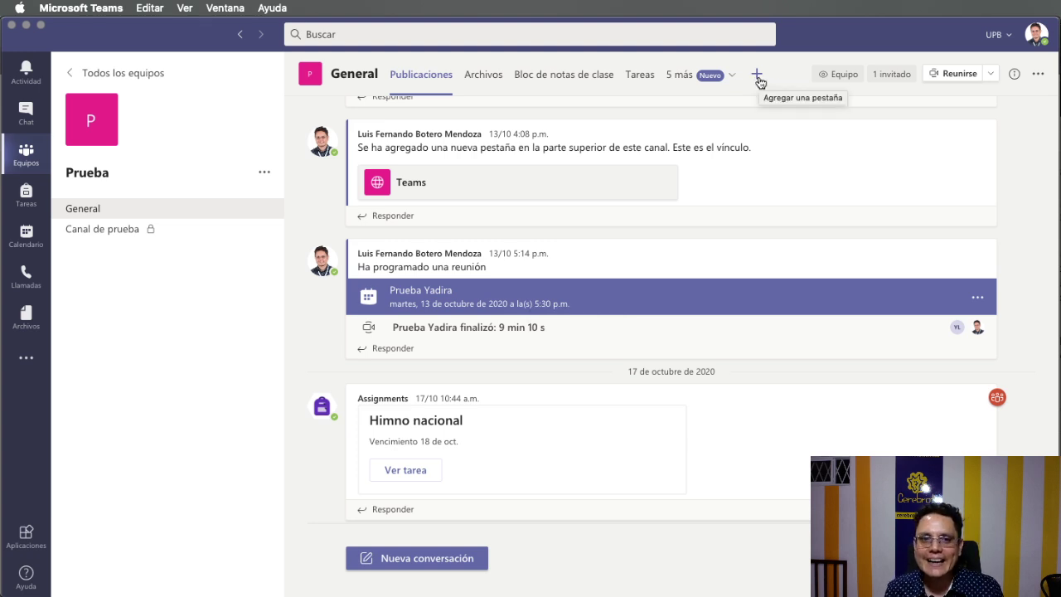
{"action": "left_click", "coordinate": [757, 76]}
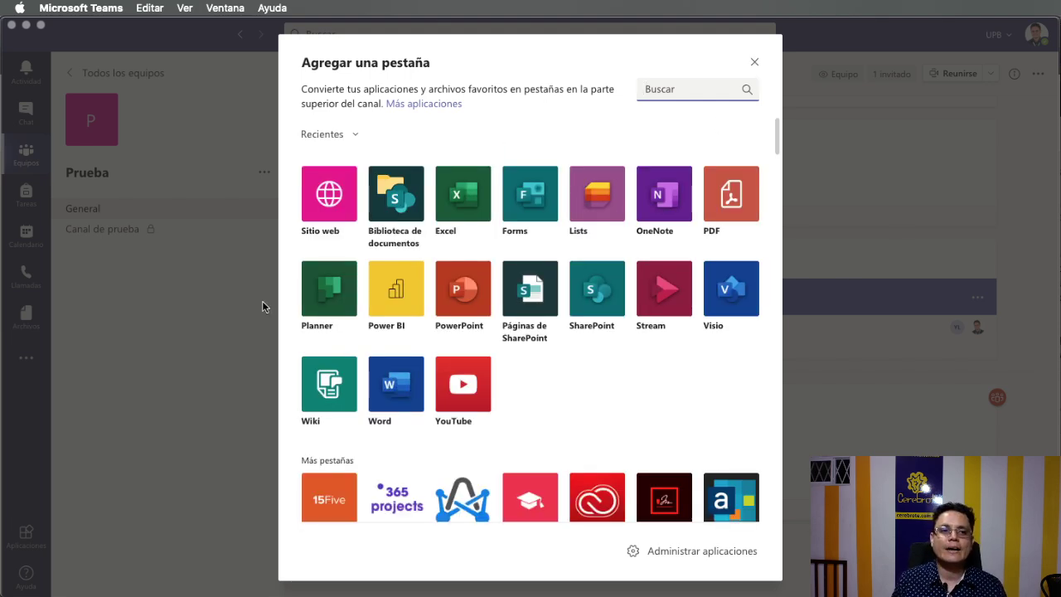
{"action": "left_click", "coordinate": [332, 199]}
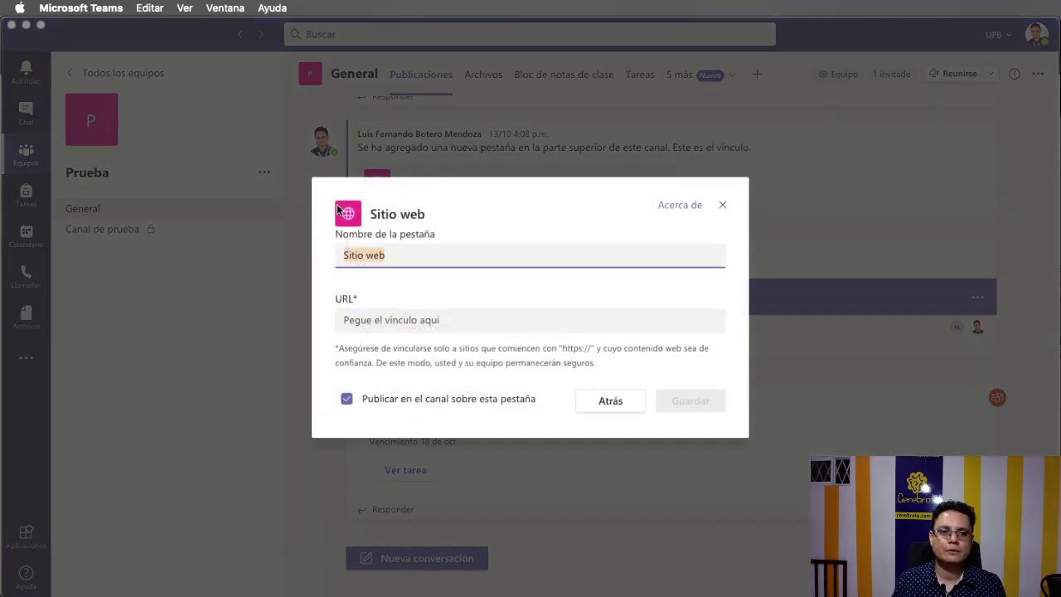
{"action": "type", "text": "Encuesta salud"}
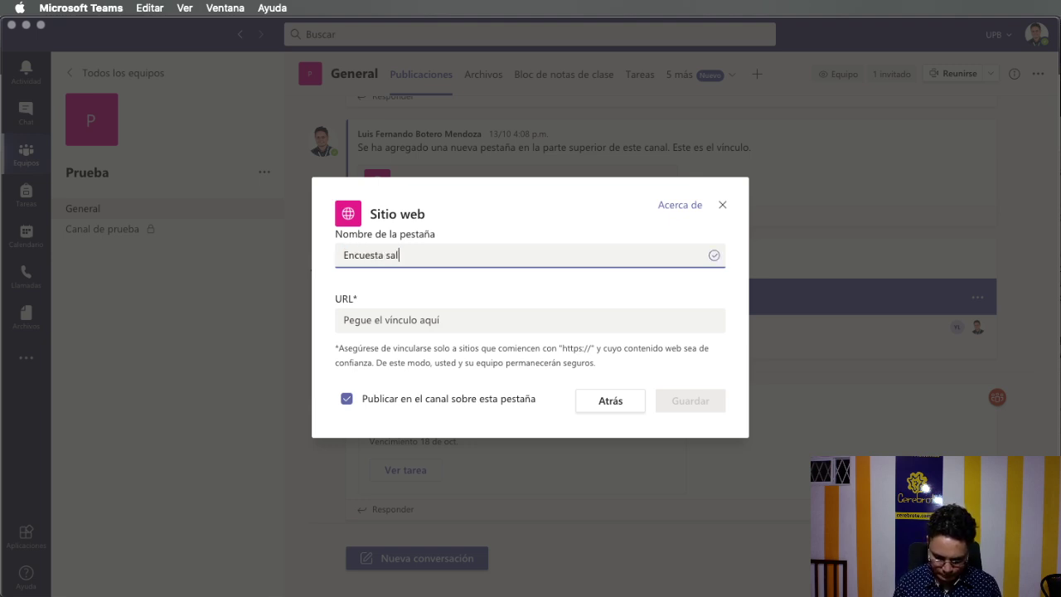
{"action": "left_click", "coordinate": [367, 318]}
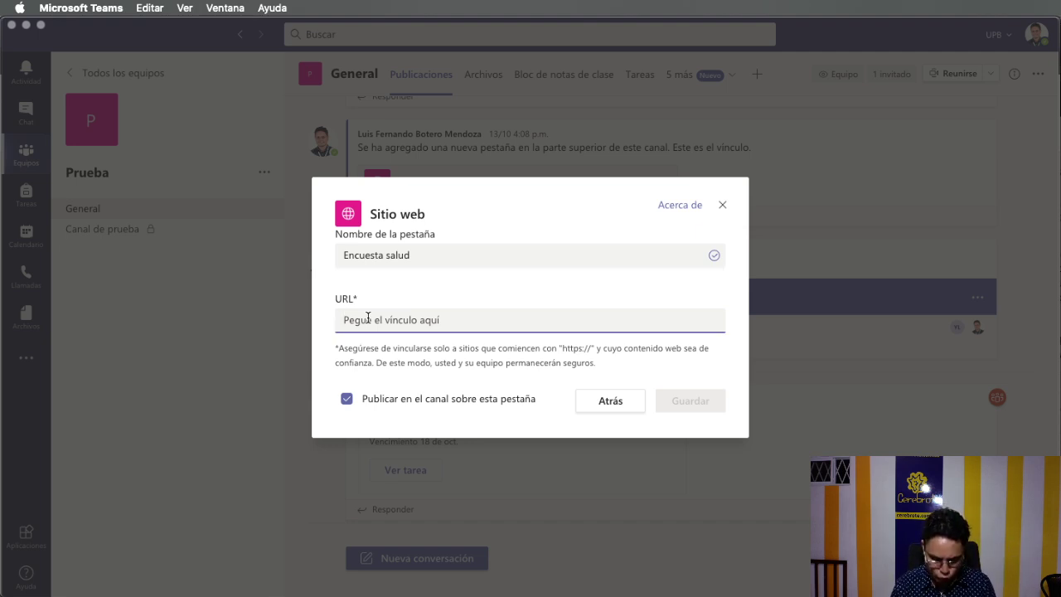
{"action": "type", "text": "https://forms.gle/93CcYysTYNfuwgbV9"}
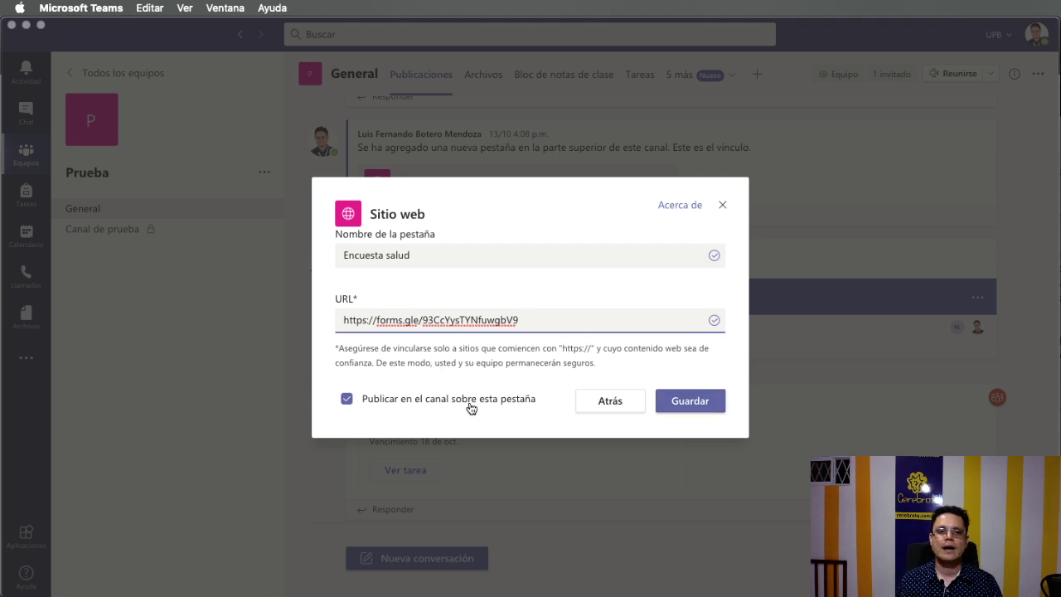
{"action": "left_click", "coordinate": [715, 405]}
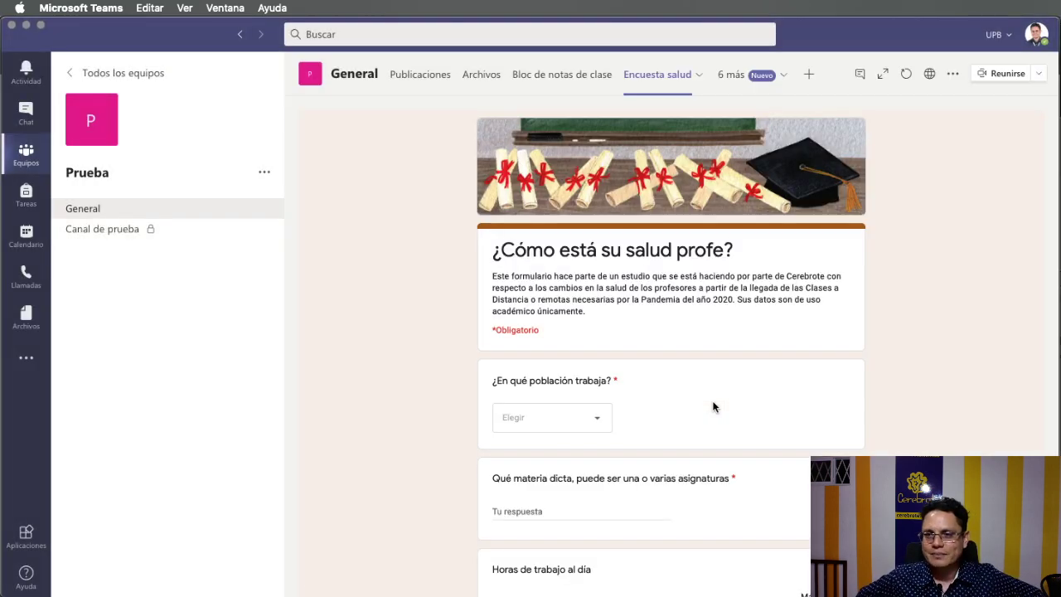
- Look through the embedded survey in the Encuesta salud tab down to its submit option and back to its header
{"action": "scroll", "coordinate": [427, 427], "scroll_direction": "down", "scroll_amount": 5}
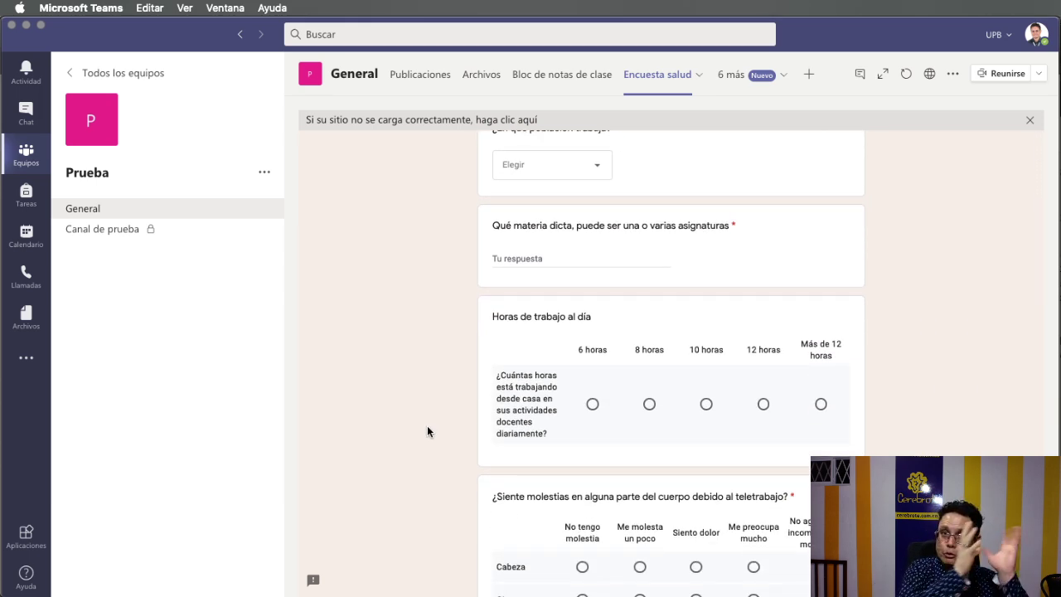
{"action": "scroll", "coordinate": [428, 432], "scroll_direction": "down", "scroll_amount": 12}
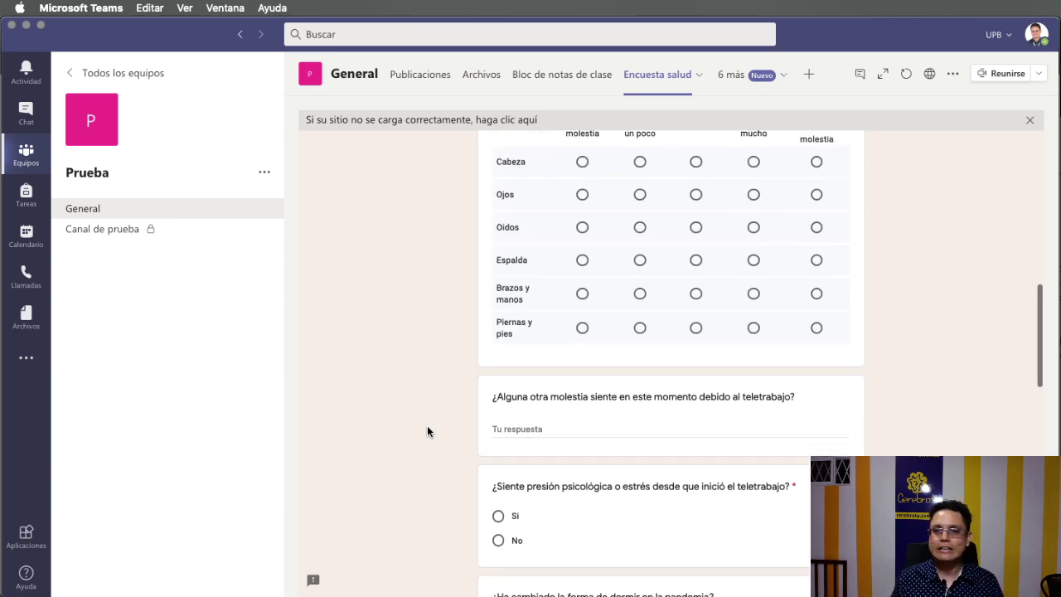
{"action": "scroll", "coordinate": [427, 431], "scroll_direction": "up", "scroll_amount": 15}
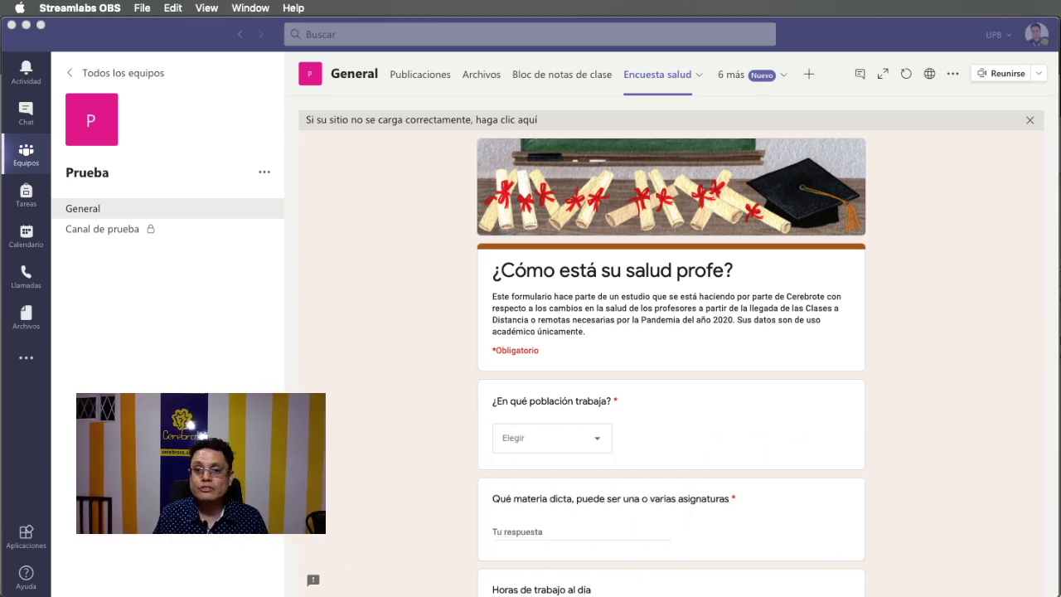
{"action": "scroll", "coordinate": [881, 415], "scroll_direction": "down", "scroll_amount": 10}
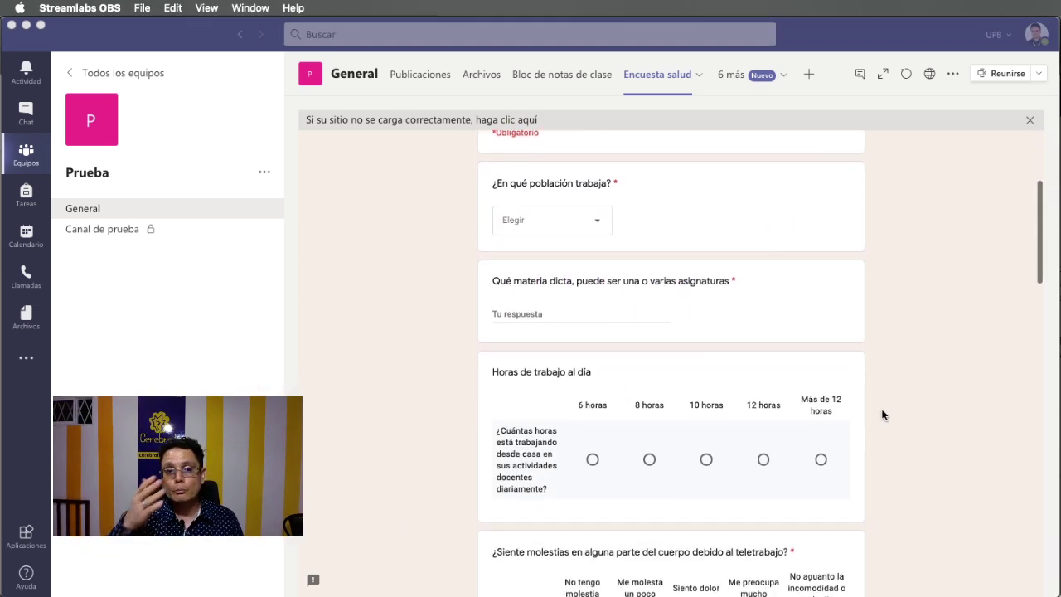
{"action": "scroll", "coordinate": [881, 415], "scroll_direction": "down", "scroll_amount": 15}
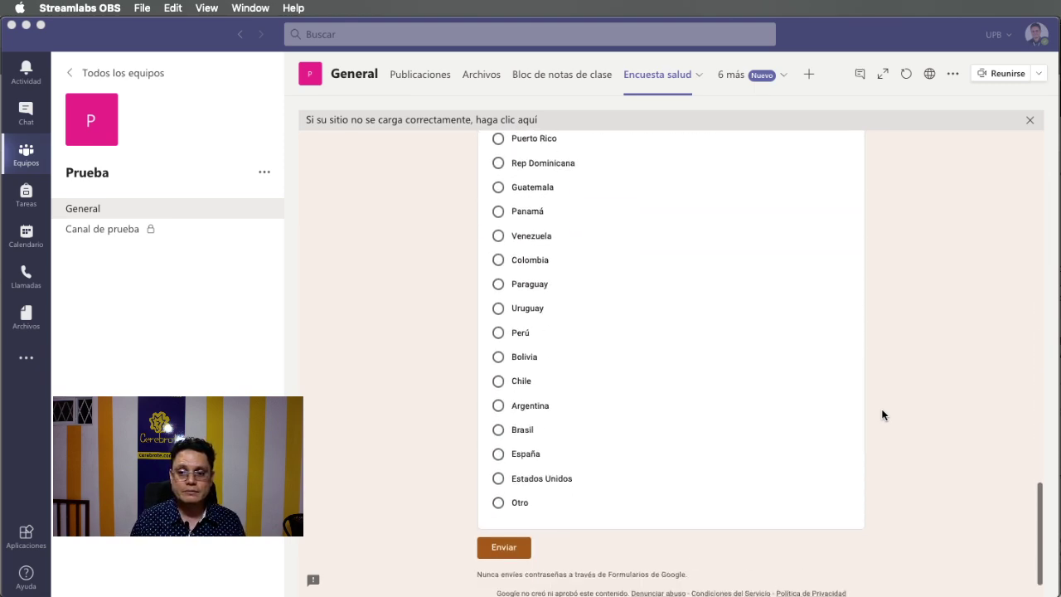
{"action": "scroll", "coordinate": [882, 415], "scroll_direction": "up", "scroll_amount": 20}
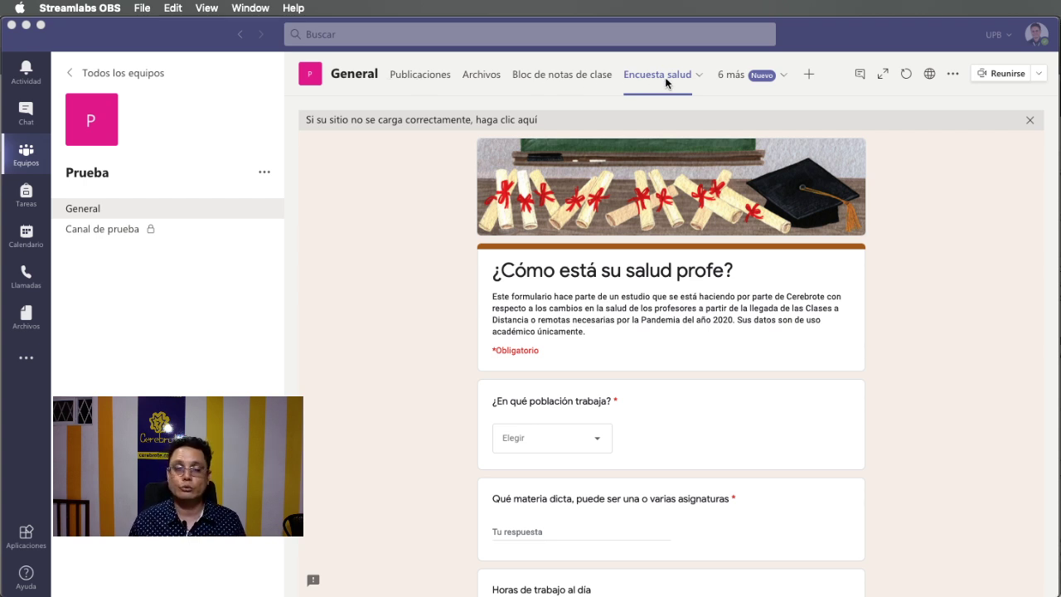
- Show the General channel's posts and check the announcement about the Encuesta salud tab
{"action": "left_click", "coordinate": [420, 78]}
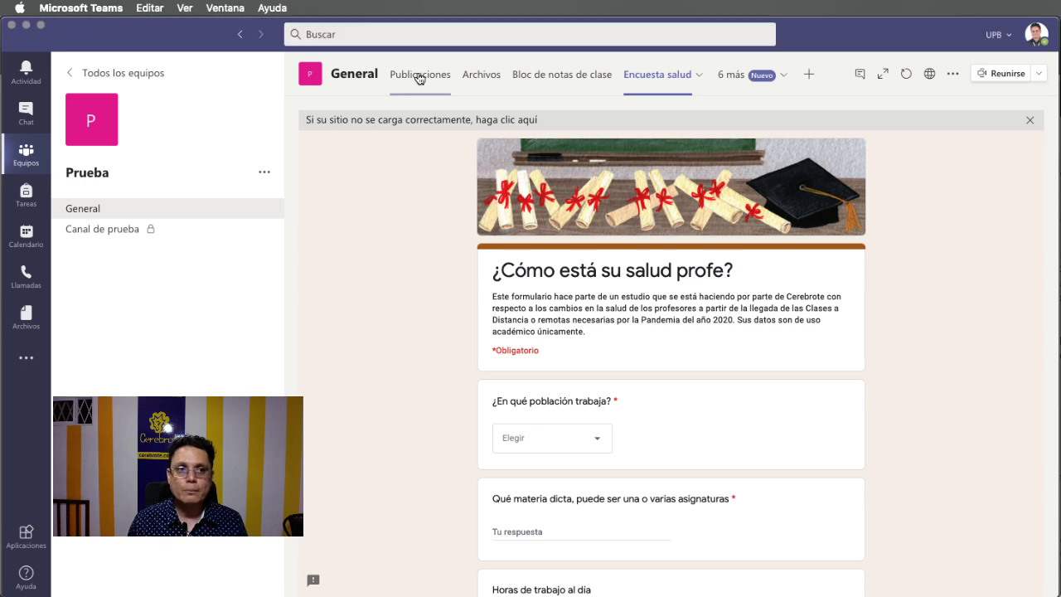
{"action": "left_click", "coordinate": [419, 78]}
{"action": "mouse_move", "coordinate": [493, 461]}
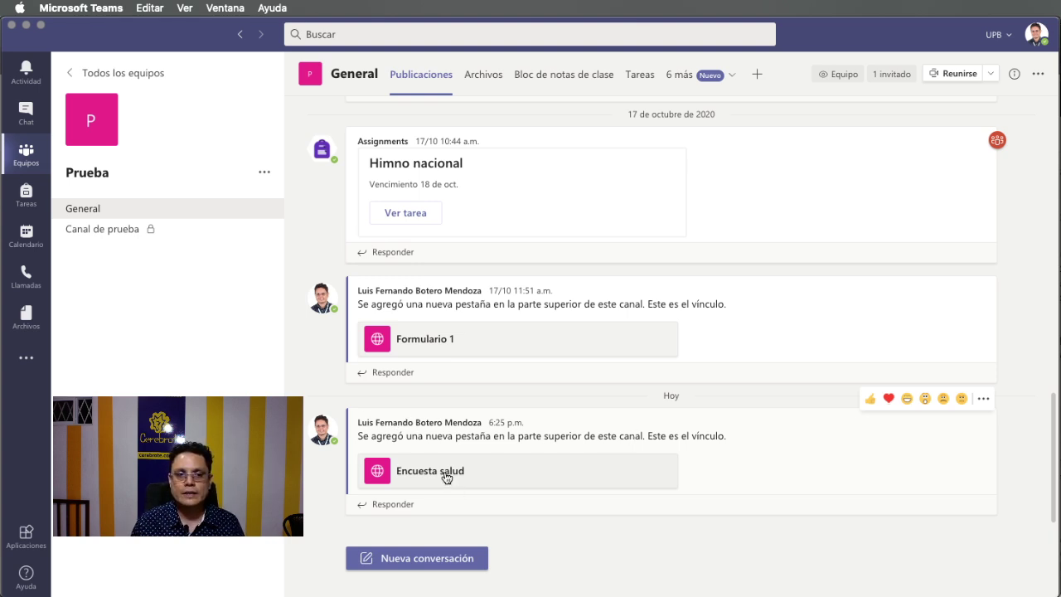
- Open the Encuesta salud tab from its announcement in the channel posts and look through the embedded survey
{"action": "left_click", "coordinate": [447, 475]}
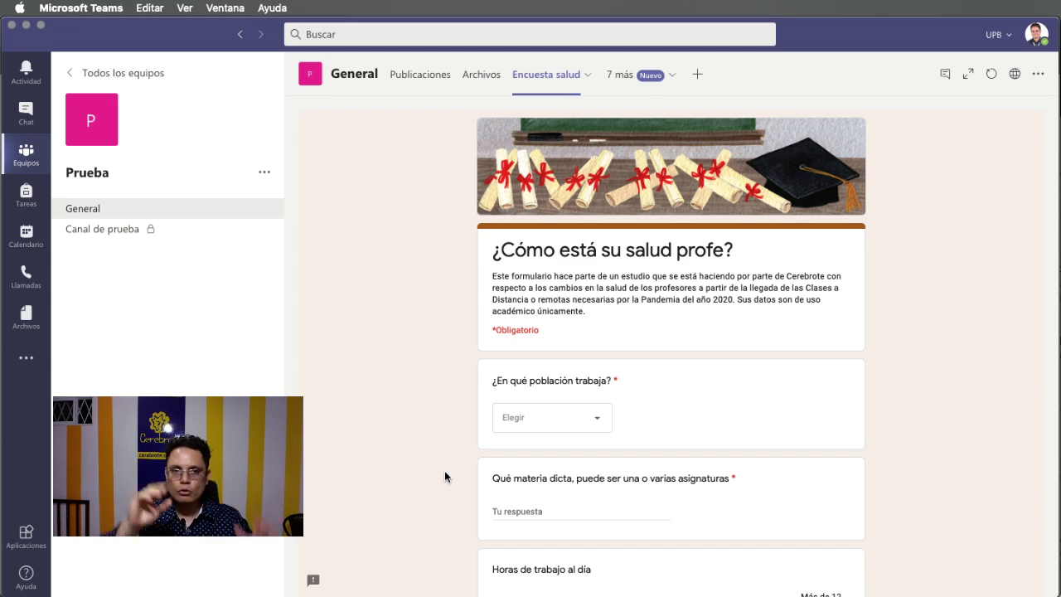
{"action": "scroll", "coordinate": [832, 390], "scroll_direction": "down", "scroll_amount": 10}
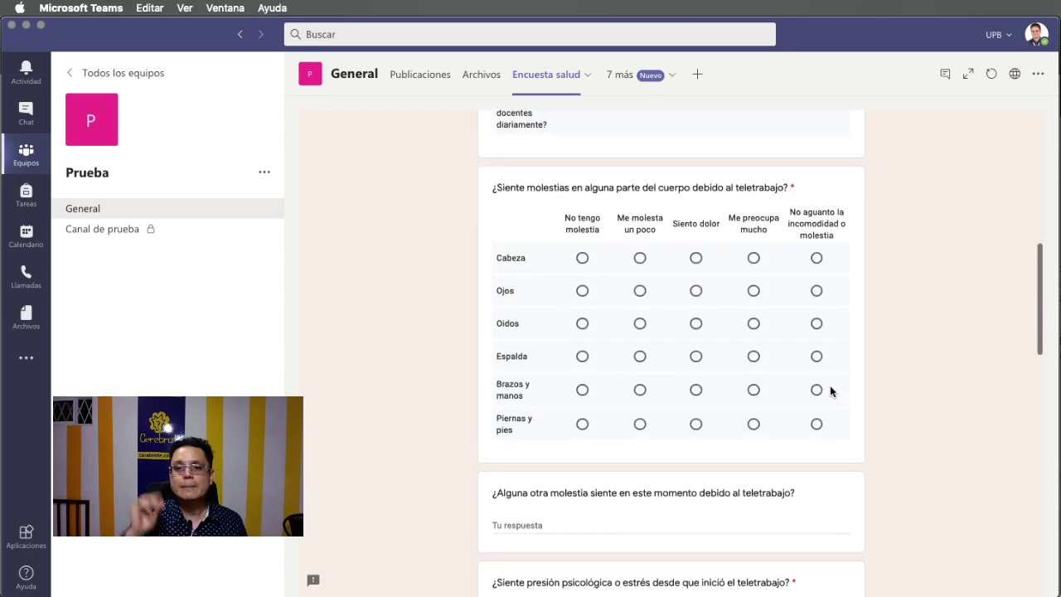
{"action": "scroll", "coordinate": [831, 391], "scroll_direction": "up", "scroll_amount": 10}
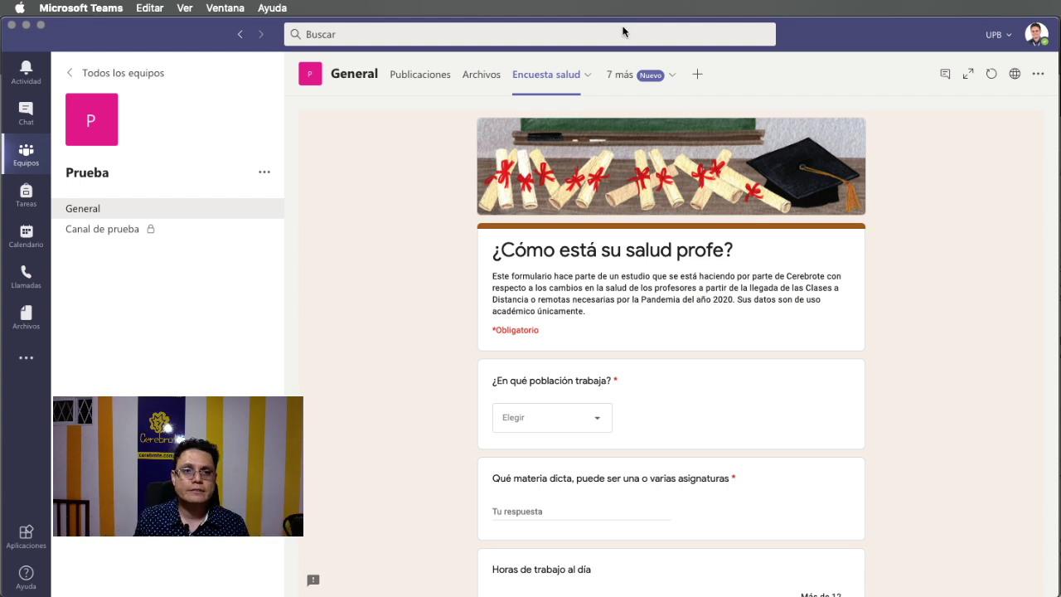
- Remove the Encuesta salud tab from the General channel permanently
{"action": "left_click", "coordinate": [589, 76]}
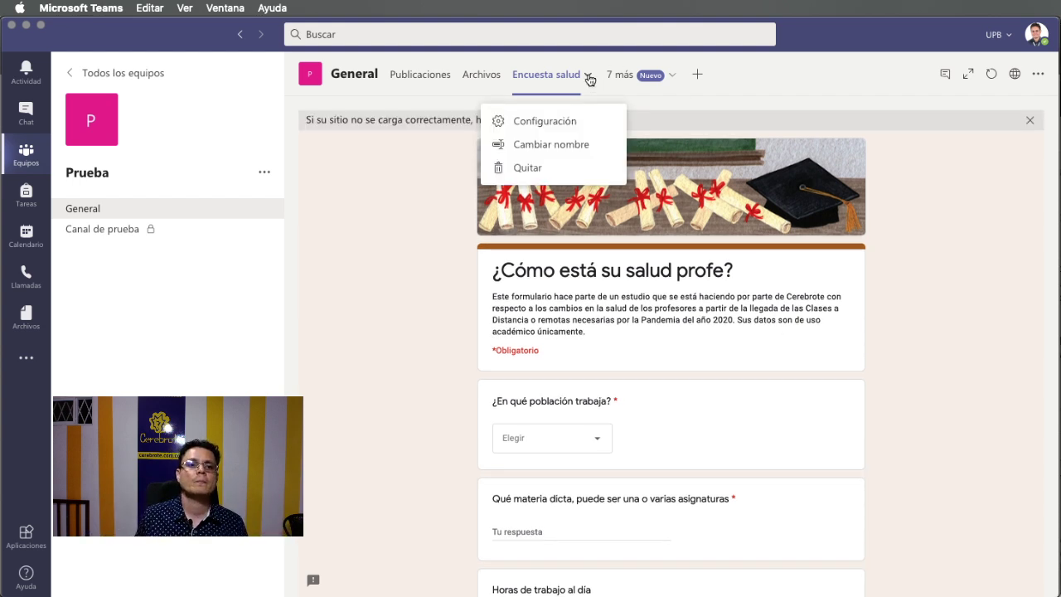
{"action": "left_click", "coordinate": [561, 171]}
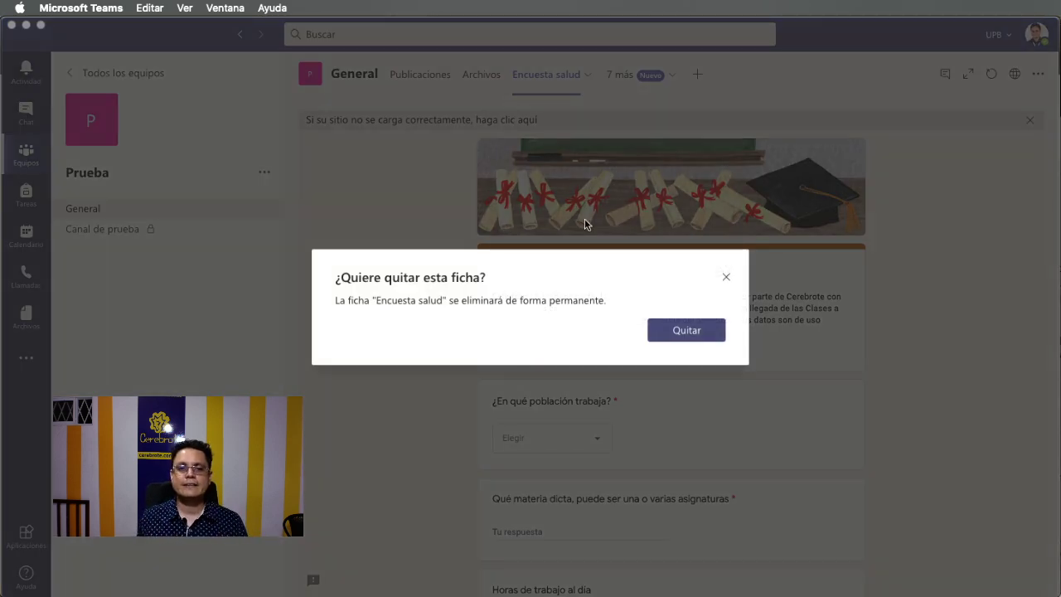
{"action": "left_click", "coordinate": [668, 333]}
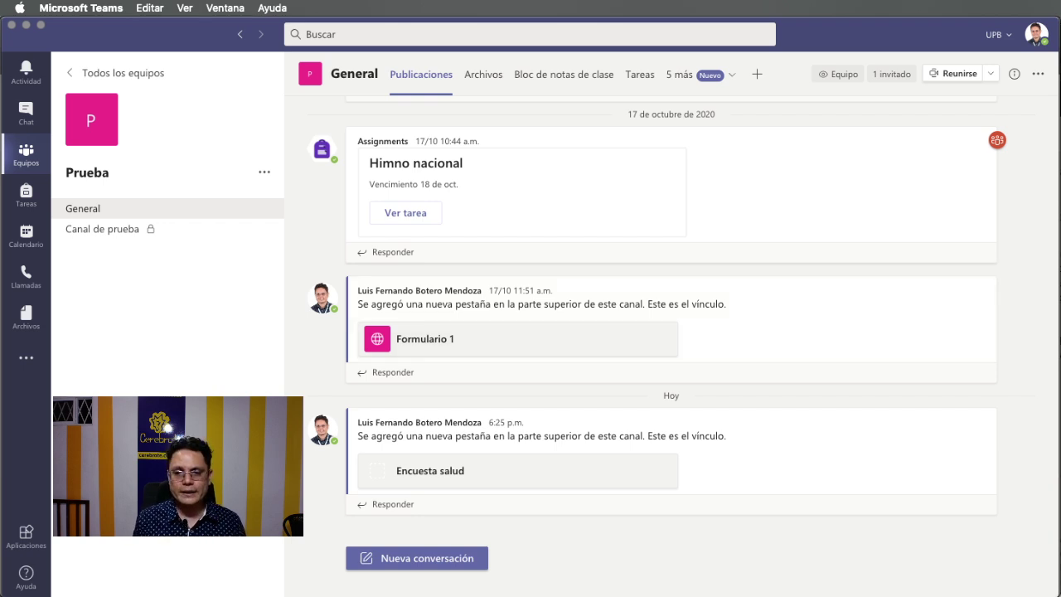
{"action": "key", "text": "super+Tab"}
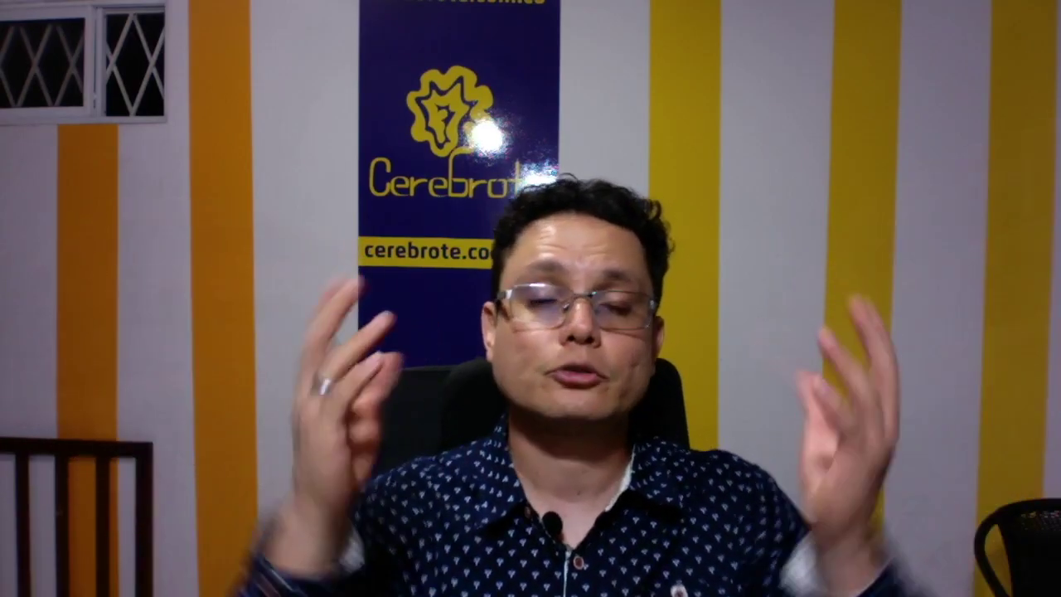